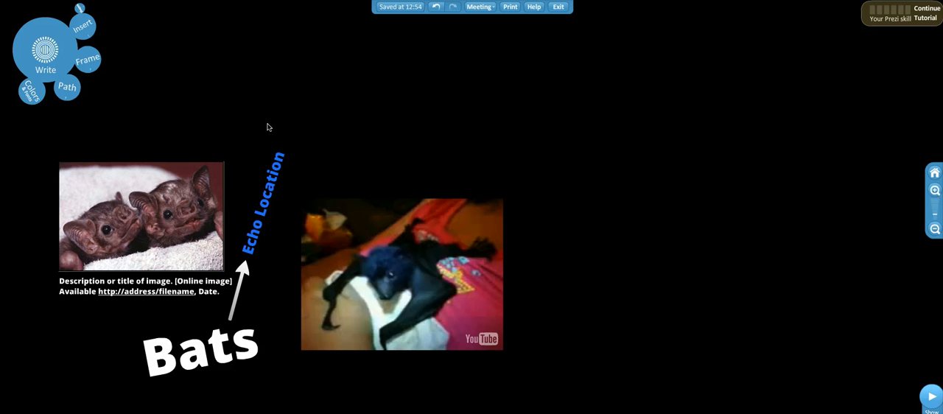
Step: Clear the existing path and build a new one through the Bats title, Echo Location text, two-bat photo and YouTube video
{"action": "left_click", "coordinate": [71, 93]}
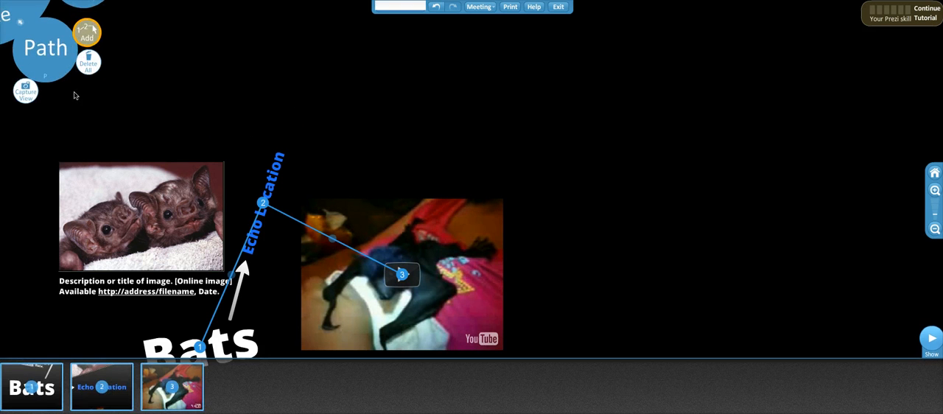
{"action": "left_click", "coordinate": [89, 66]}
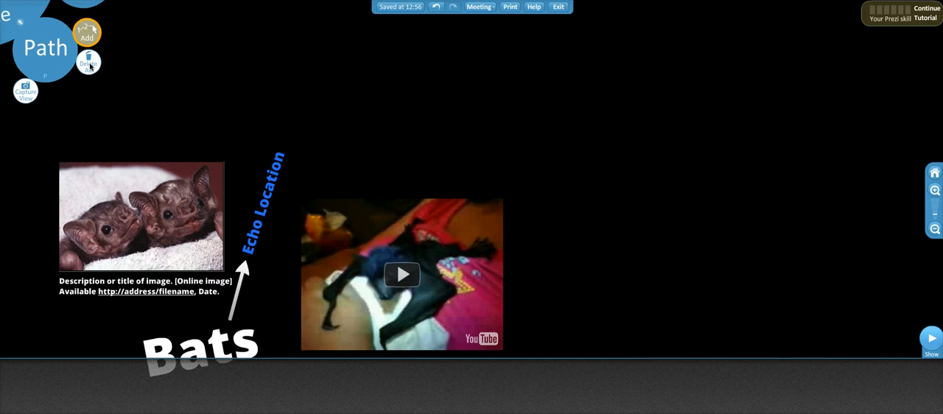
{"action": "left_click", "coordinate": [217, 350]}
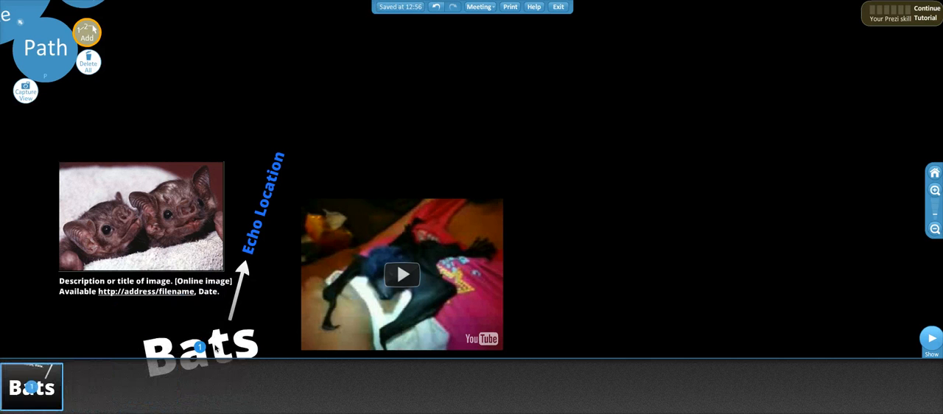
{"action": "mouse_move", "coordinate": [18, 383]}
{"action": "mouse_move", "coordinate": [35, 398]}
{"action": "left_click", "coordinate": [253, 238]}
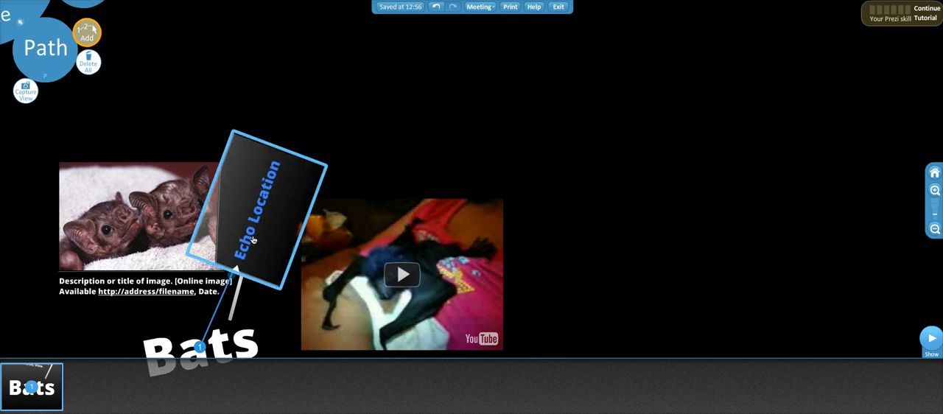
{"action": "left_click", "coordinate": [143, 197]}
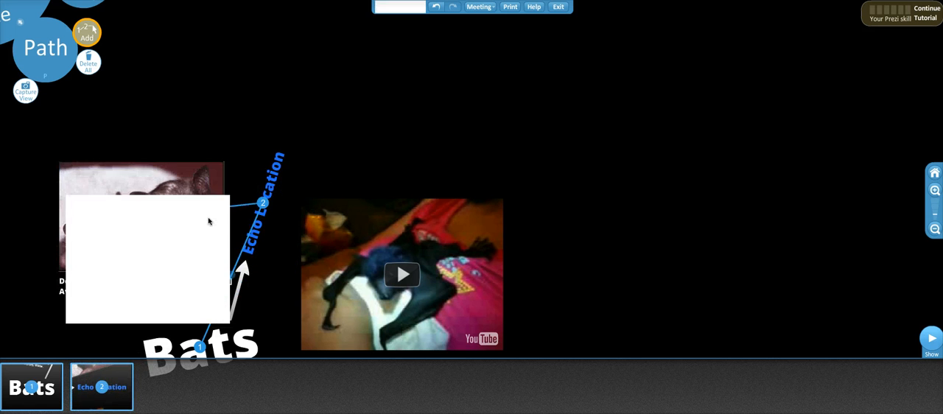
{"action": "left_click", "coordinate": [327, 250]}
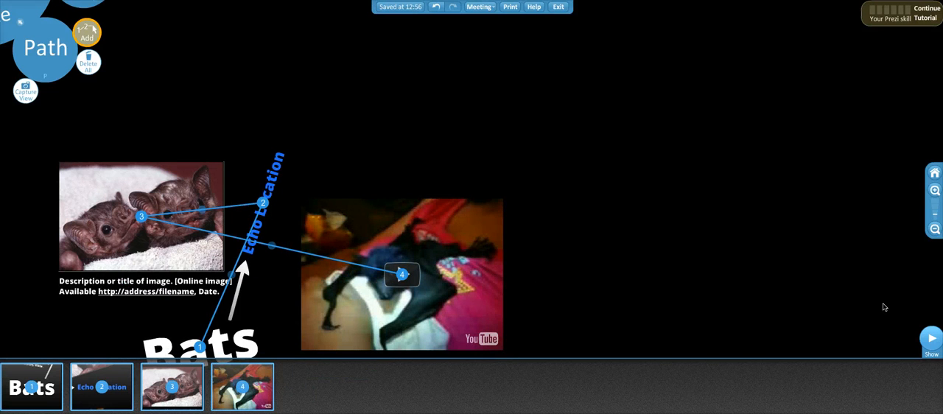
Step: Present the prezi and advance through all four path stops up to the video
{"action": "left_click", "coordinate": [931, 343]}
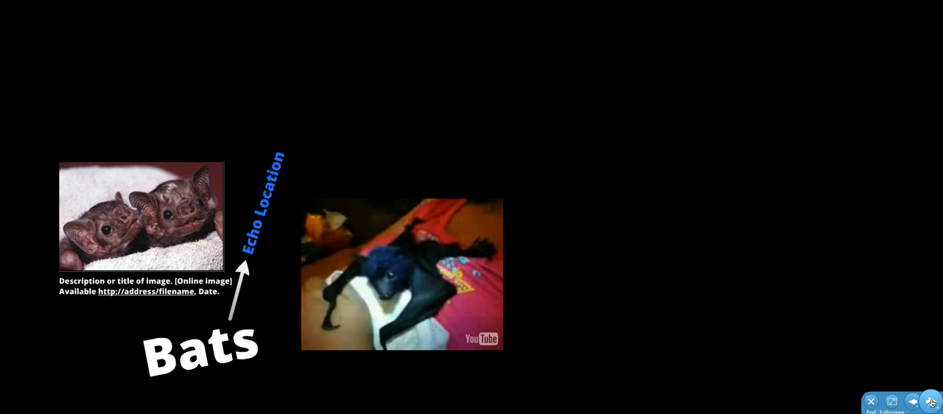
{"action": "left_click", "coordinate": [932, 403]}
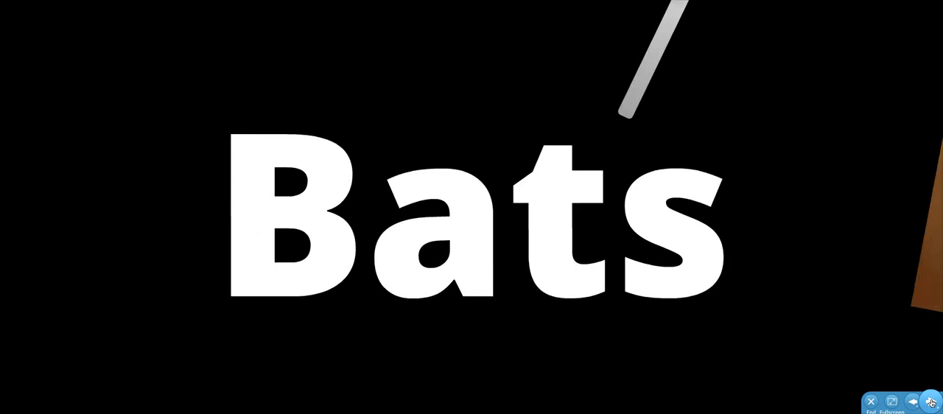
{"action": "left_click", "coordinate": [932, 402]}
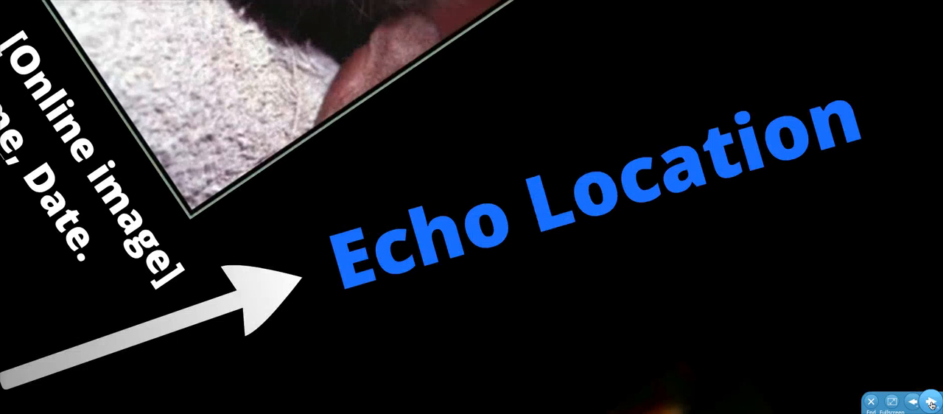
{"action": "left_click", "coordinate": [932, 402]}
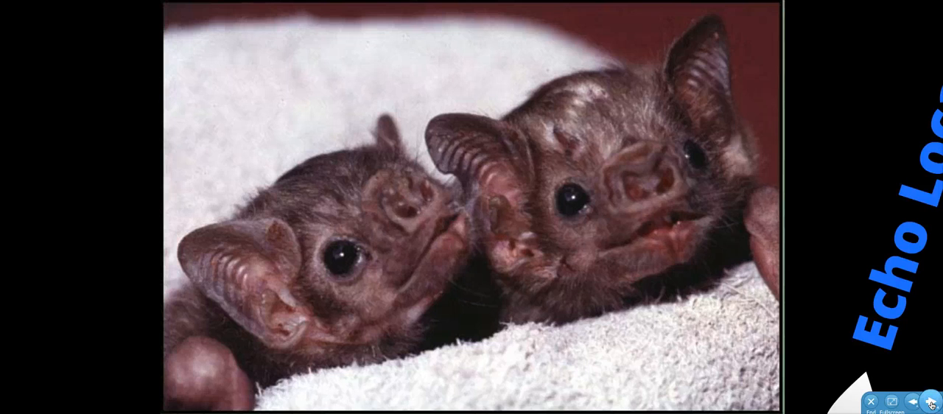
{"action": "left_click", "coordinate": [932, 402]}
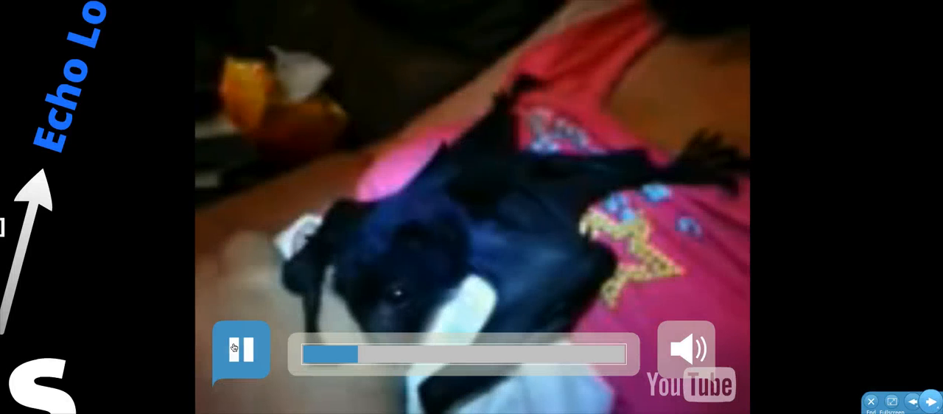
Step: Pause the playing video, rewind it to the beginning and end the show
{"action": "left_click", "coordinate": [242, 349]}
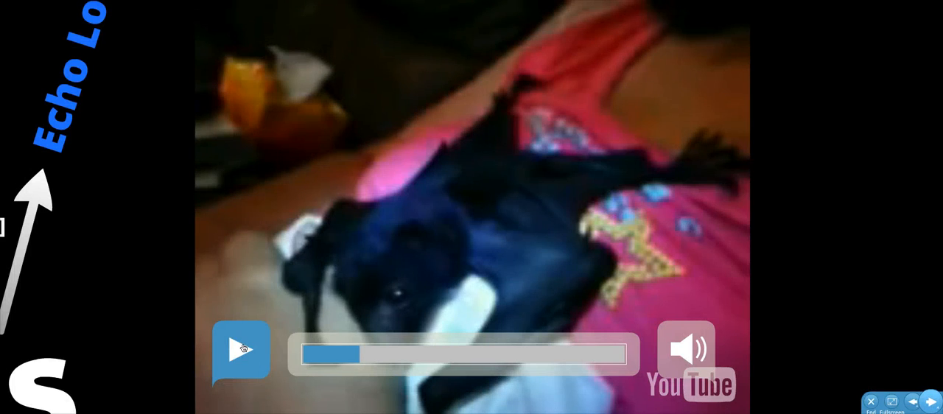
{"action": "left_click_drag", "start_coordinate": [338, 354], "coordinate": [289, 358]}
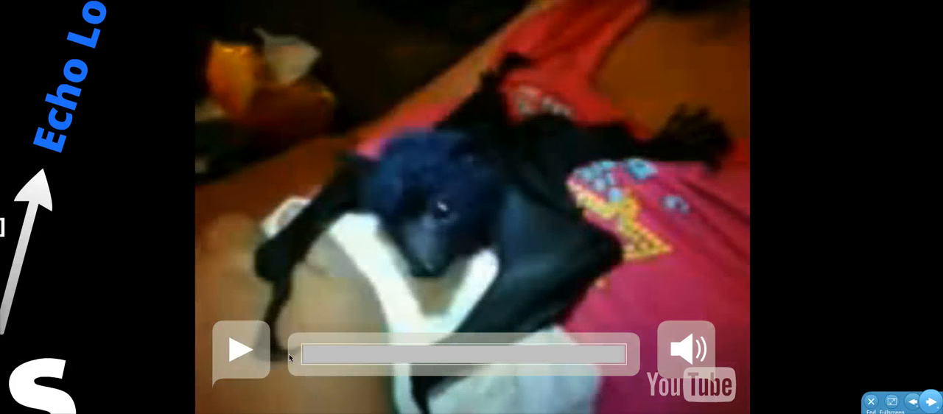
{"action": "left_click", "coordinate": [871, 402]}
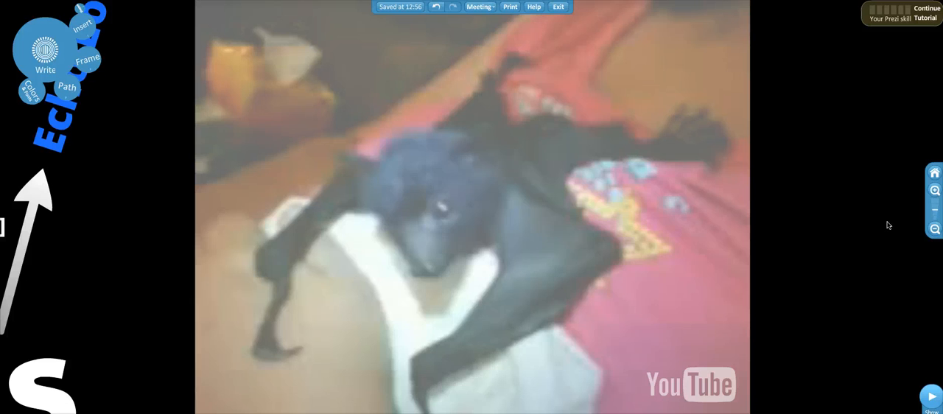
Step: Draw a rectangular frame around the two-bat photo and its citation text
{"action": "left_click", "coordinate": [935, 229]}
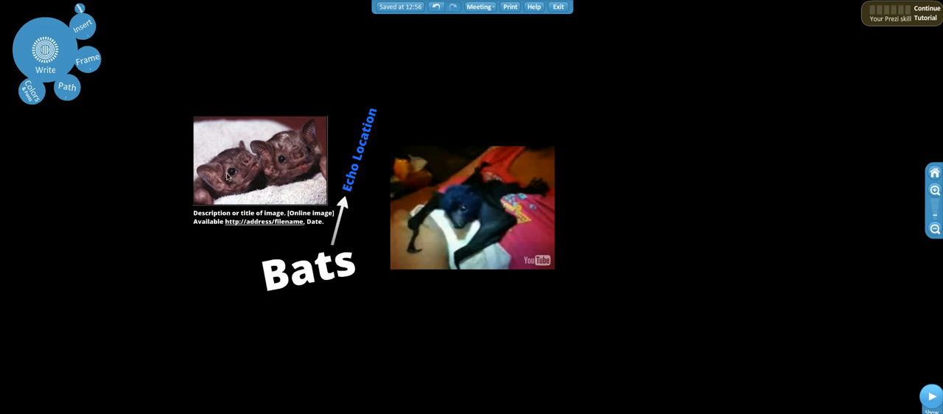
{"action": "left_click", "coordinate": [88, 60]}
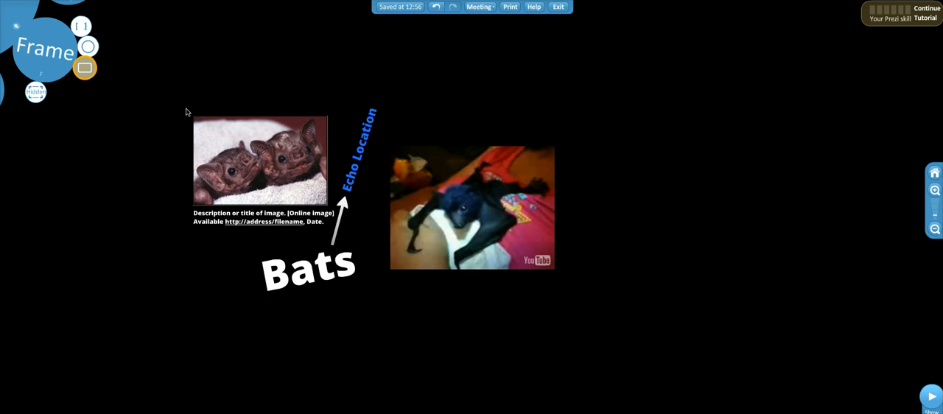
{"action": "left_click_drag", "start_coordinate": [186, 111], "coordinate": [338, 229]}
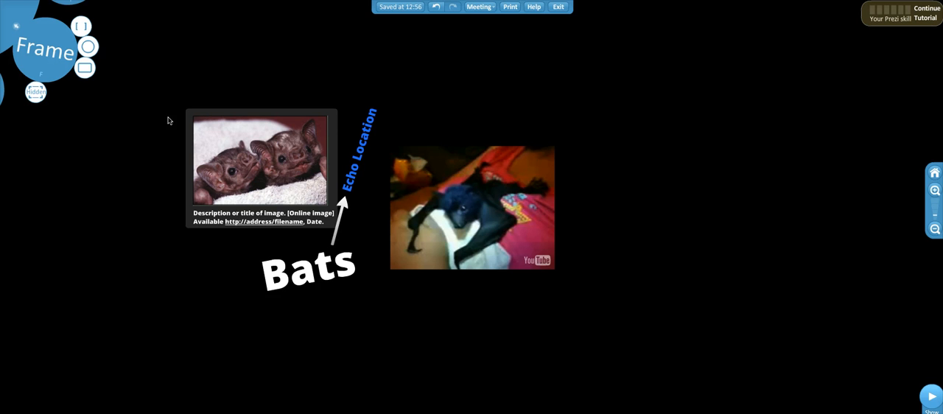
{"action": "left_click", "coordinate": [28, 17]}
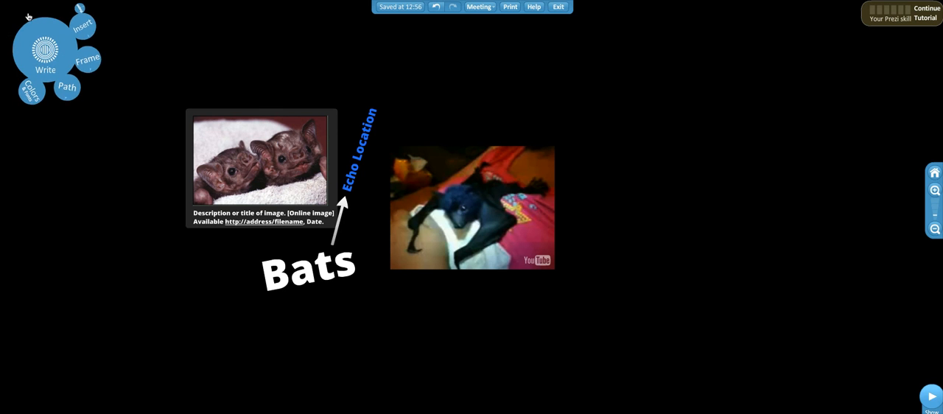
Step: Replace the photo's stop in the path with the new frame, placed between Echo Location and the video
{"action": "left_click", "coordinate": [67, 89]}
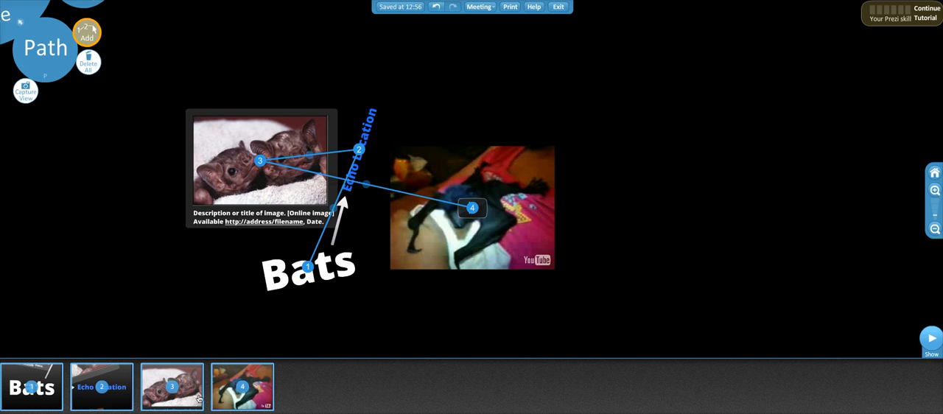
{"action": "mouse_move", "coordinate": [188, 398]}
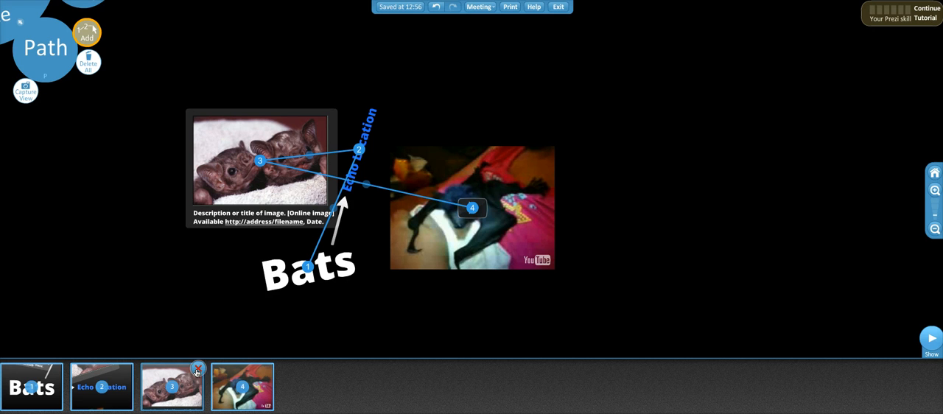
{"action": "left_click", "coordinate": [196, 371]}
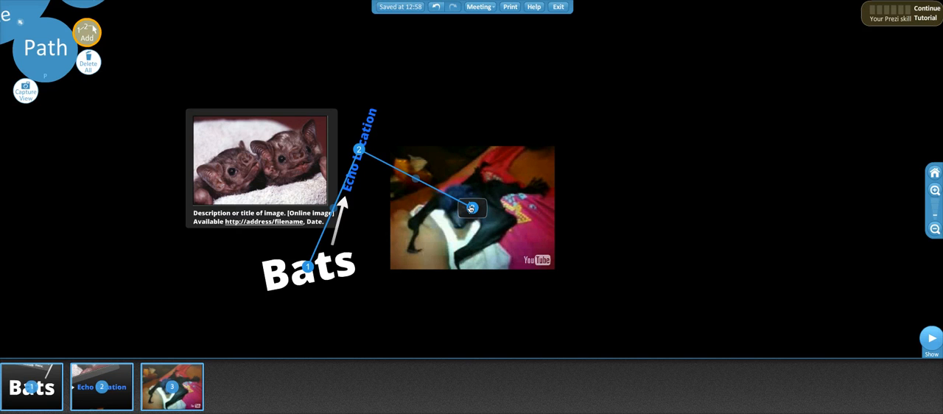
{"action": "left_click_drag", "start_coordinate": [416, 181], "coordinate": [333, 122]}
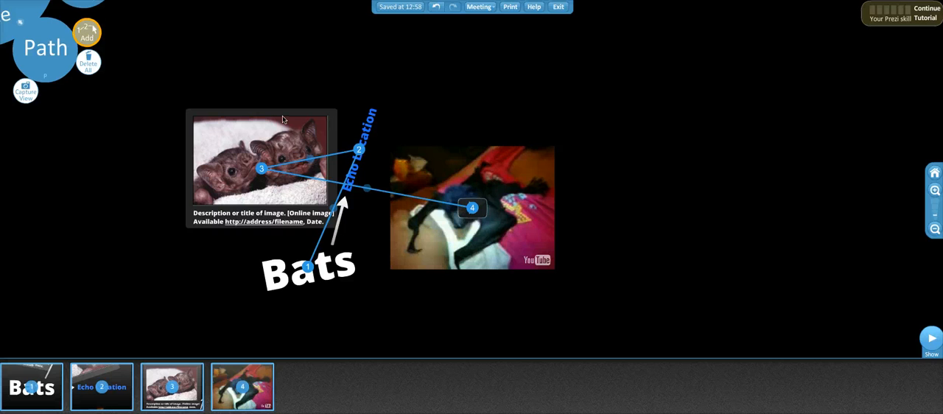
{"action": "mouse_move", "coordinate": [181, 386]}
Step: Present the prezi again to check the framed photo and citation within the revised path, and end the show
{"action": "left_click", "coordinate": [931, 340]}
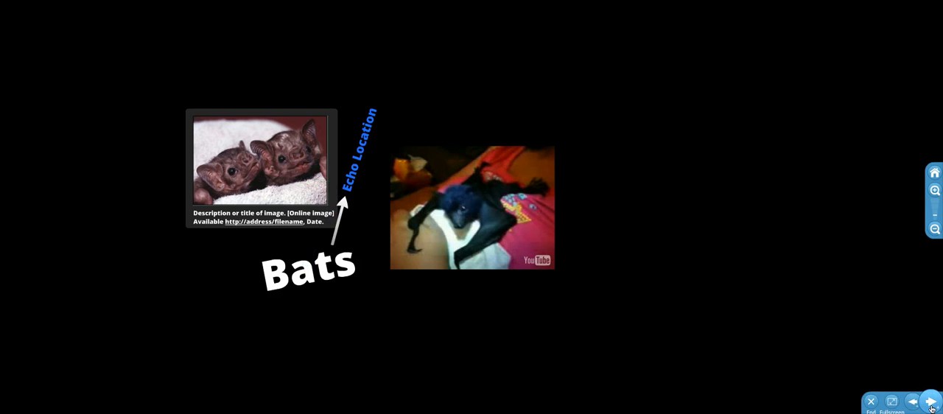
{"action": "left_click", "coordinate": [931, 402]}
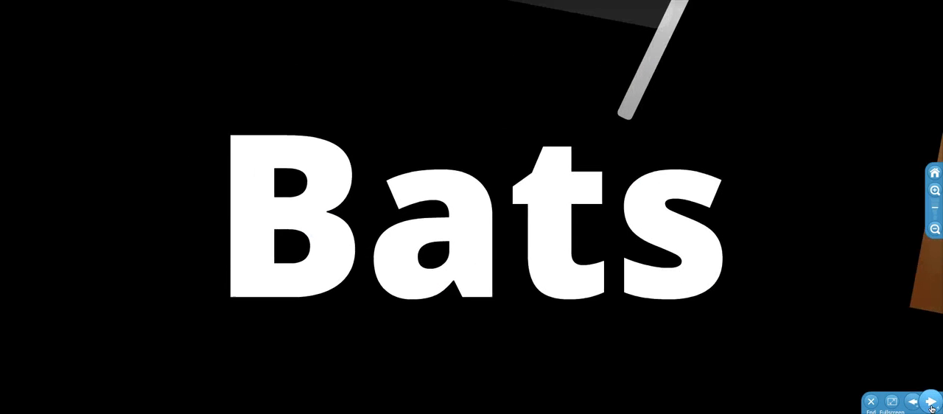
{"action": "left_click", "coordinate": [932, 402]}
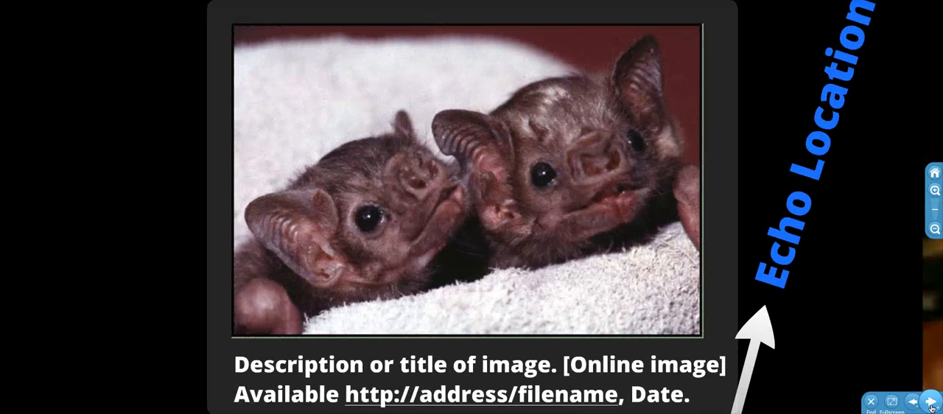
{"action": "left_click", "coordinate": [932, 404]}
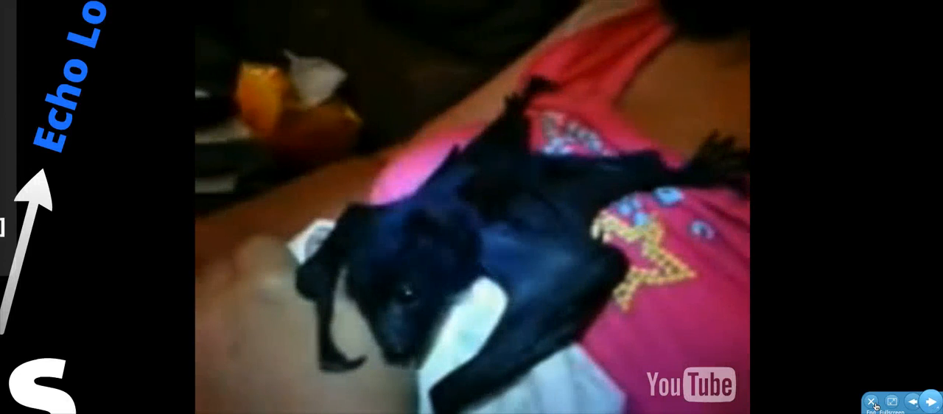
{"action": "left_click", "coordinate": [871, 402]}
Step: Save the prezi and exit the editor to its overview page
{"action": "left_click", "coordinate": [934, 233]}
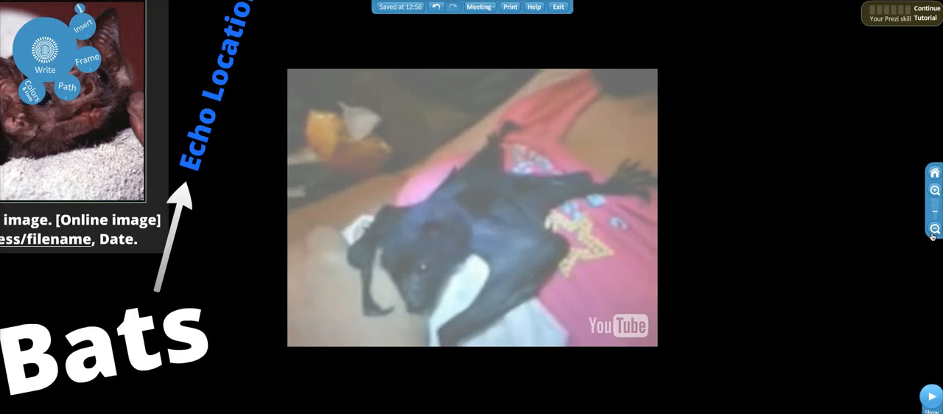
{"action": "left_click", "coordinate": [933, 235]}
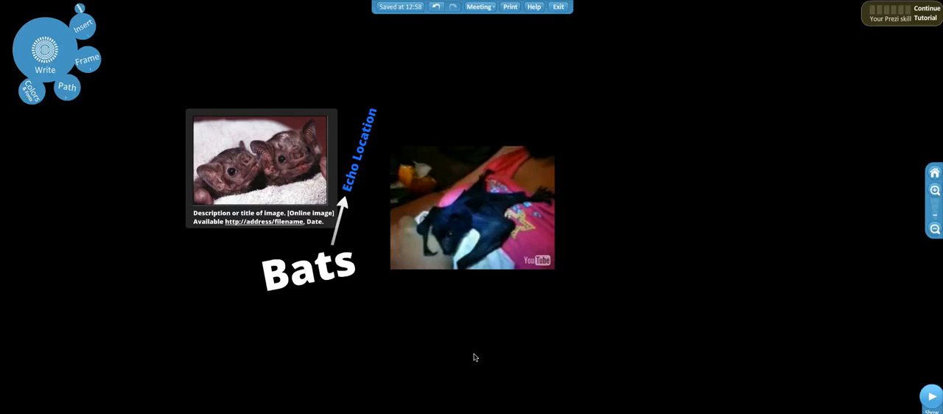
{"action": "left_click_drag", "start_coordinate": [478, 351], "coordinate": [533, 377]}
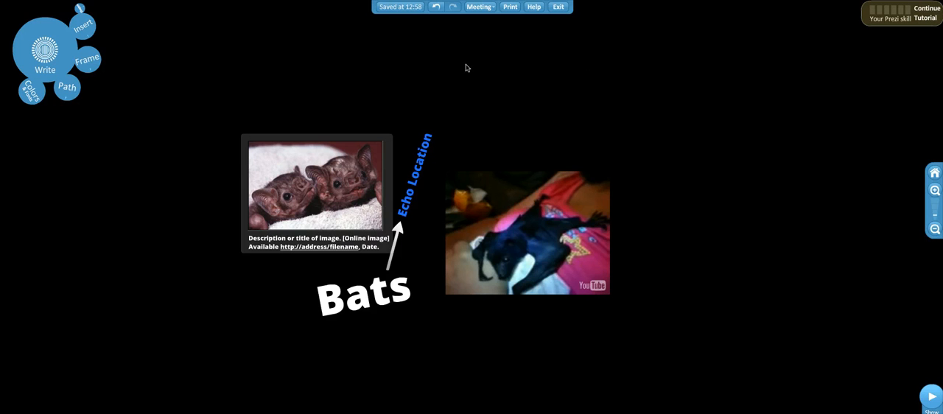
{"action": "left_click", "coordinate": [398, 9]}
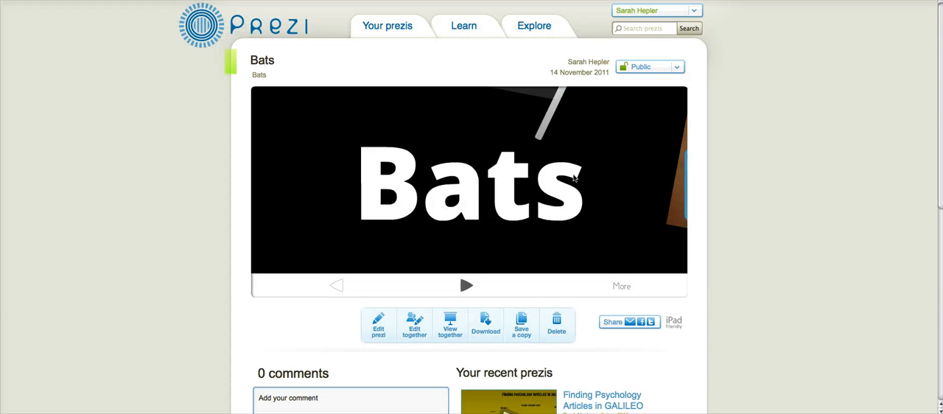
Step: Review the privacy options available for the Bats prezi and close them without changing the setting
{"action": "left_click", "coordinate": [678, 68]}
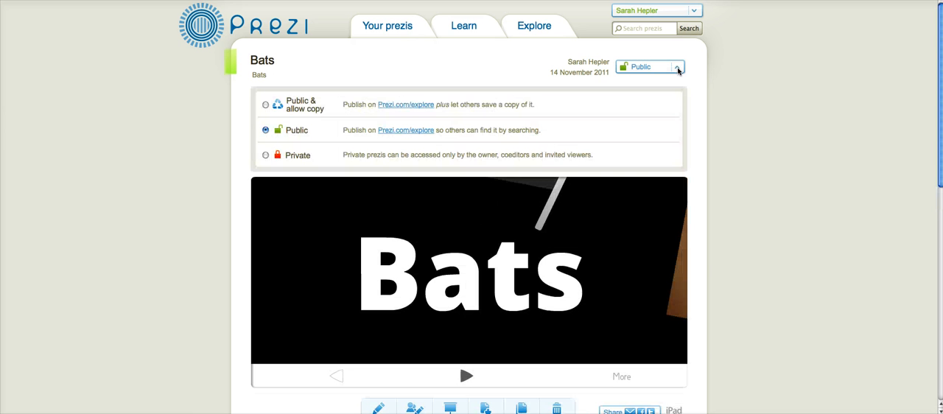
{"action": "left_click", "coordinate": [678, 68]}
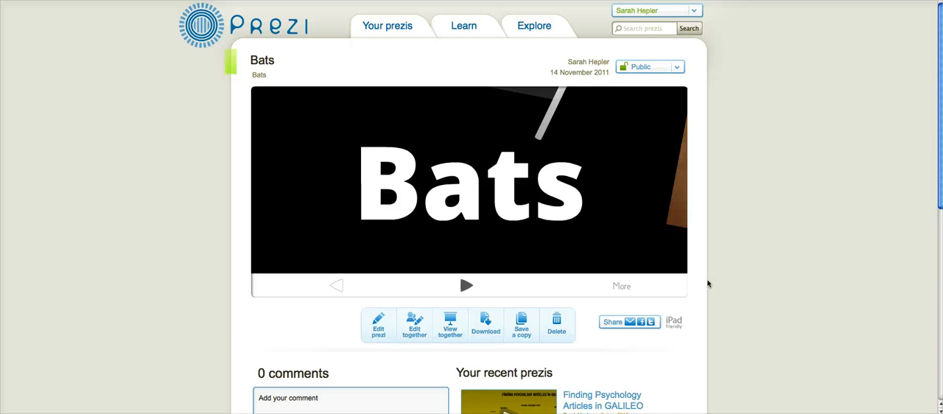
Step: Open the sharing options for the Bats prezi, dismiss the alert and display the embed code
{"action": "left_click", "coordinate": [608, 327]}
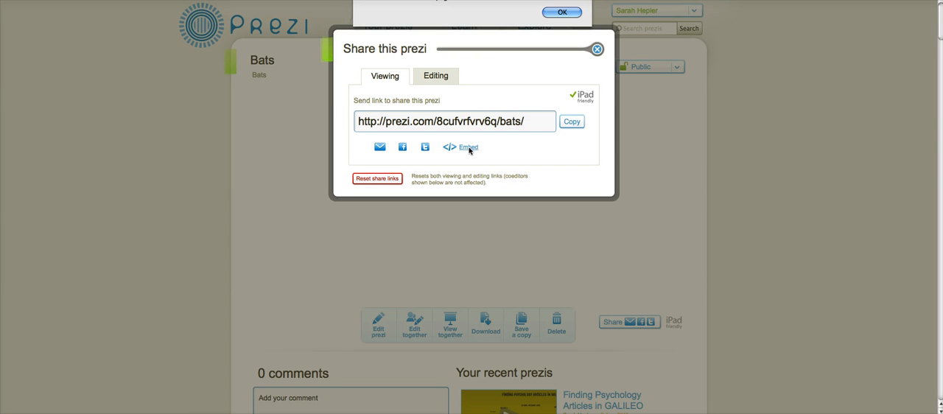
{"action": "left_click", "coordinate": [569, 15]}
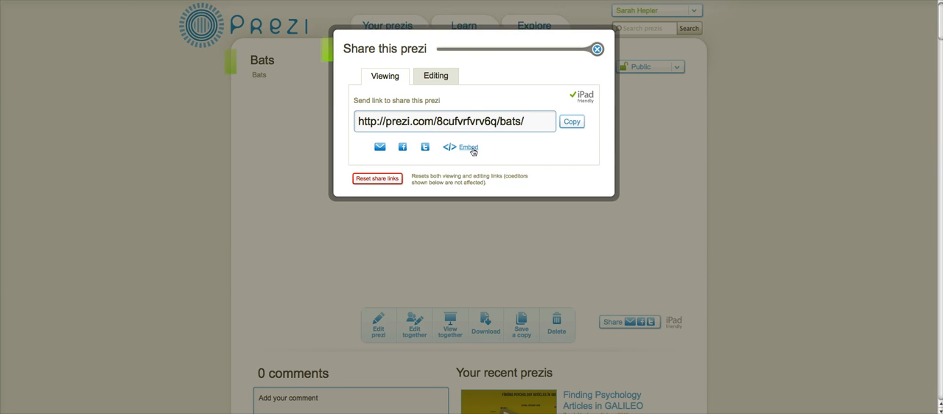
{"action": "left_click", "coordinate": [469, 147]}
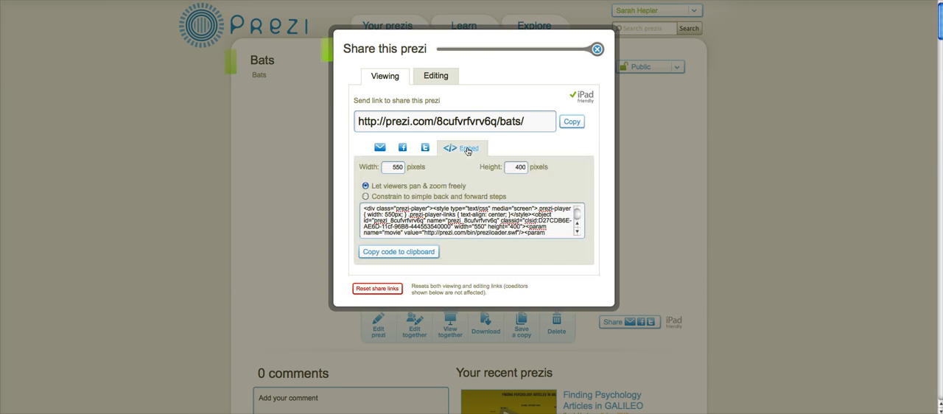
Step: Copy the Bats prezi's embed code, switch to eFolioWorld and open the Success in Leadership page for building
{"action": "left_click", "coordinate": [413, 255]}
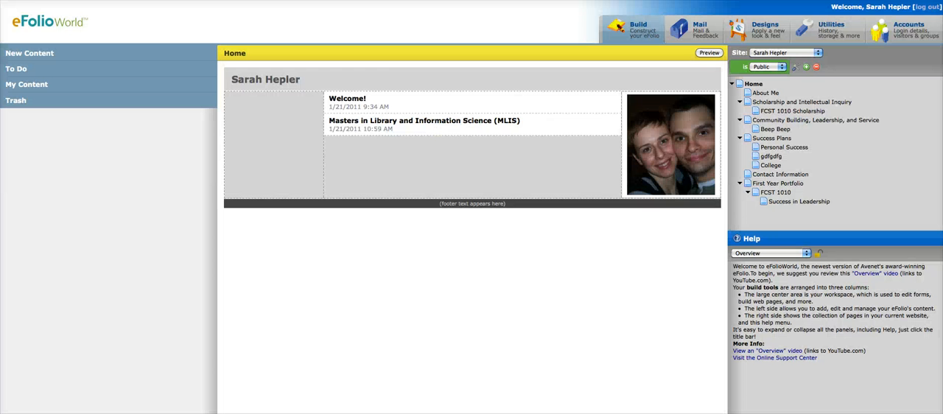
{"action": "left_click", "coordinate": [789, 205]}
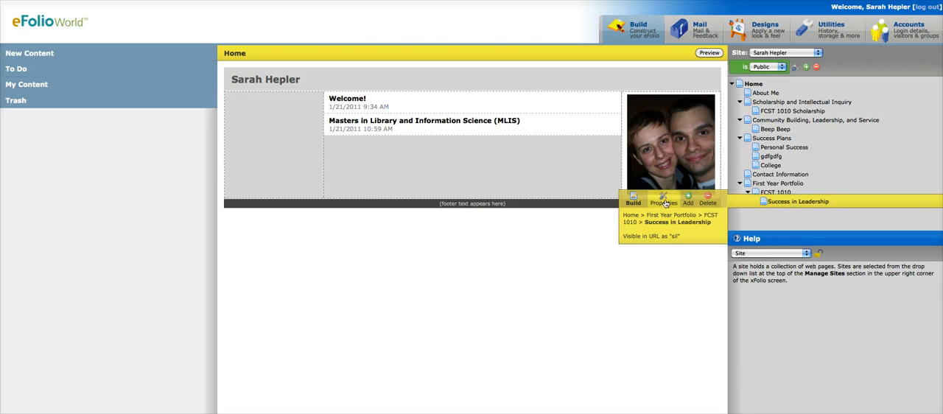
{"action": "left_click", "coordinate": [633, 200]}
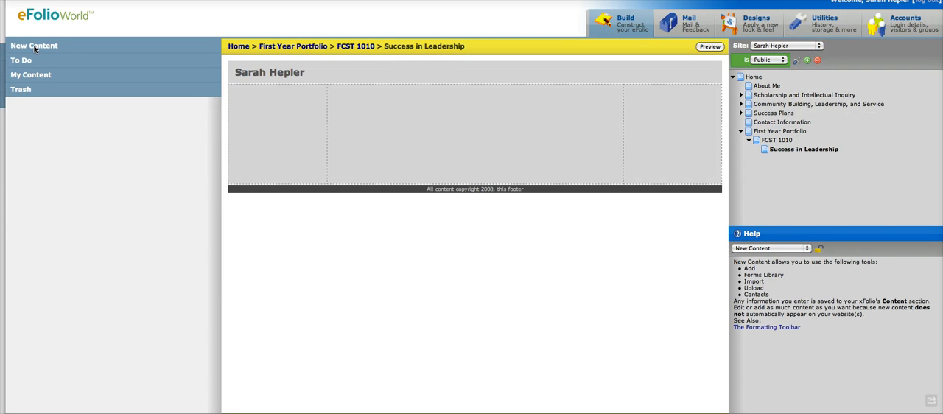
Step: Create a new Html content item titled "Bats!" with the copied embed code as its embedded HTML, and save it
{"action": "left_click", "coordinate": [34, 47]}
{"action": "left_click", "coordinate": [15, 64]}
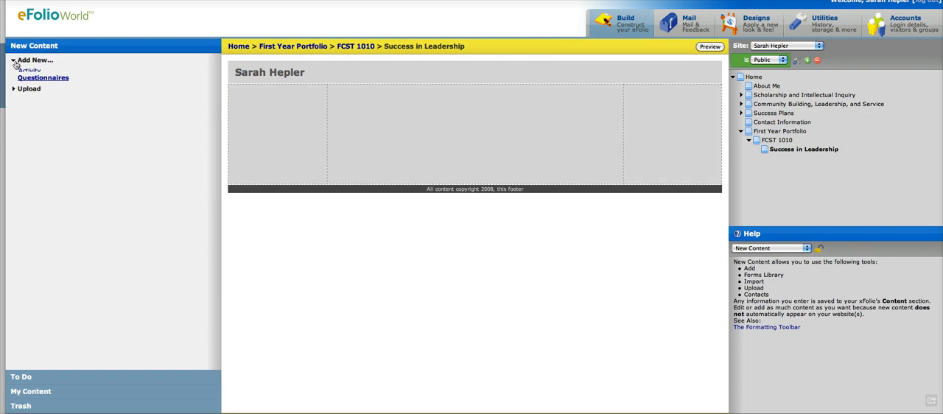
{"action": "left_click", "coordinate": [25, 187]}
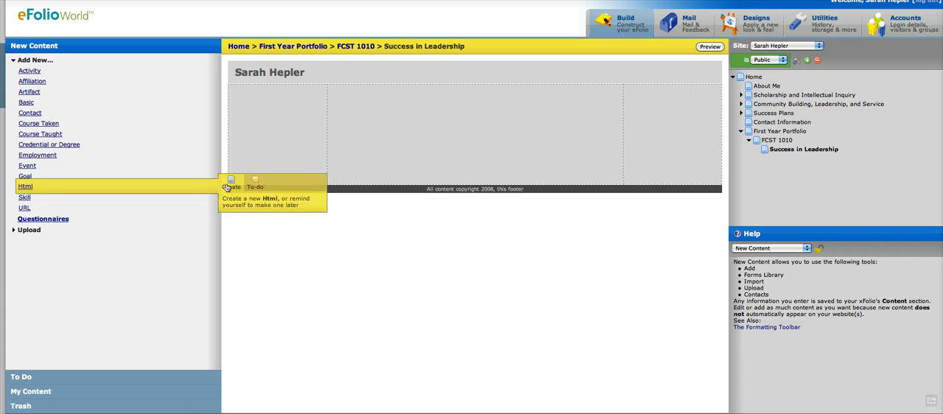
{"action": "left_click", "coordinate": [228, 185]}
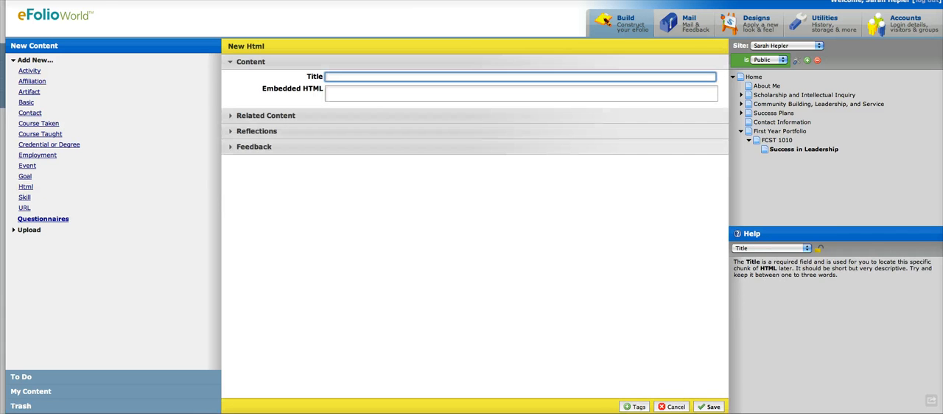
{"action": "left_click", "coordinate": [359, 77]}
{"action": "type", "text": "Bats!"}
{"action": "left_click", "coordinate": [369, 90]}
{"action": "right_click", "coordinate": [369, 90]}
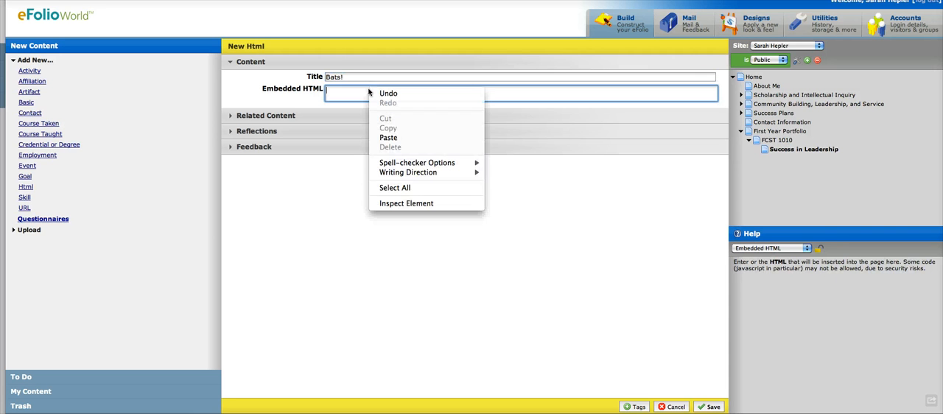
{"action": "left_click", "coordinate": [400, 137]}
{"action": "left_click", "coordinate": [701, 407]}
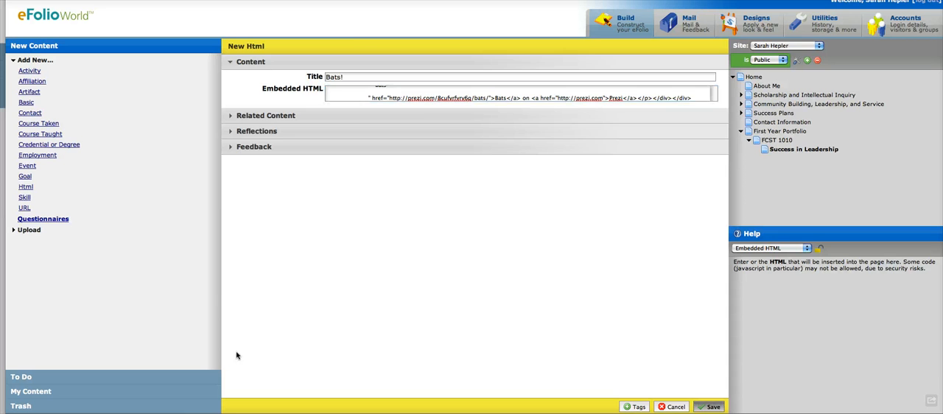
Step: Place the saved Bats! Html item from the content repository in the middle column of the Success in Leadership page
{"action": "left_click", "coordinate": [28, 392]}
{"action": "left_click", "coordinate": [34, 160]}
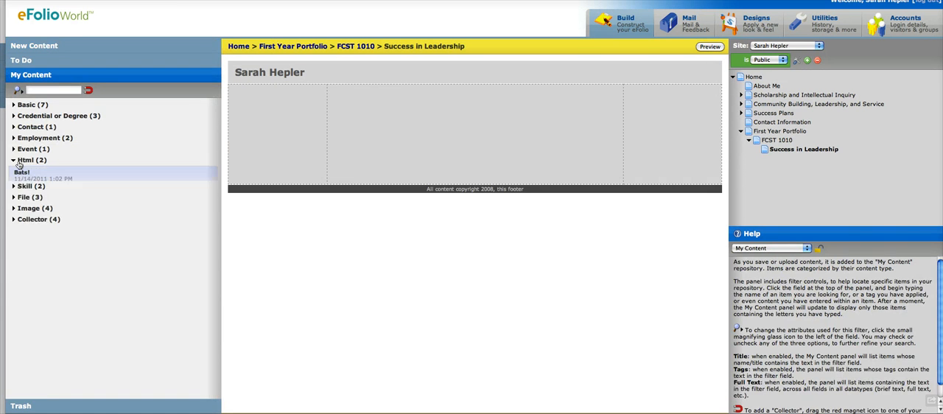
{"action": "left_click_drag", "start_coordinate": [24, 174], "coordinate": [398, 113]}
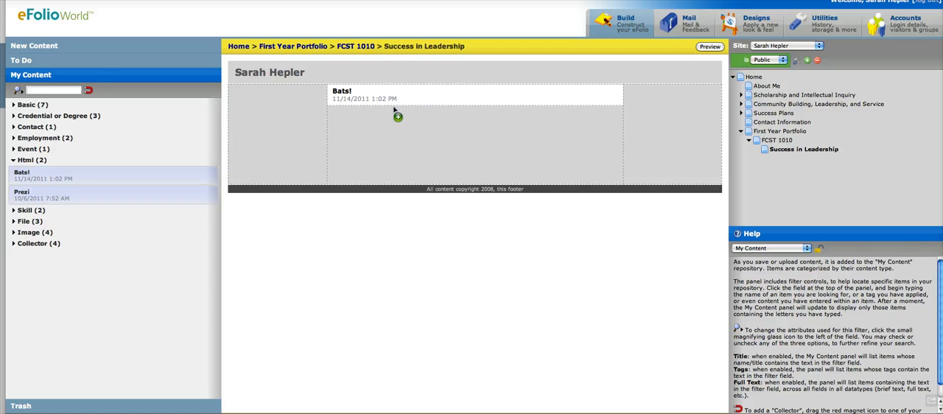
Step: Preview the Success in Leadership page and advance the embedded Bats prezi through its path
{"action": "left_click", "coordinate": [710, 47]}
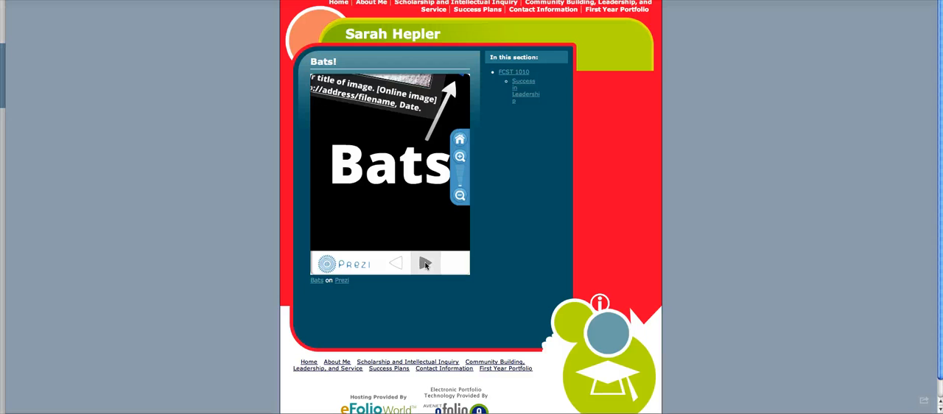
{"action": "left_click", "coordinate": [426, 265]}
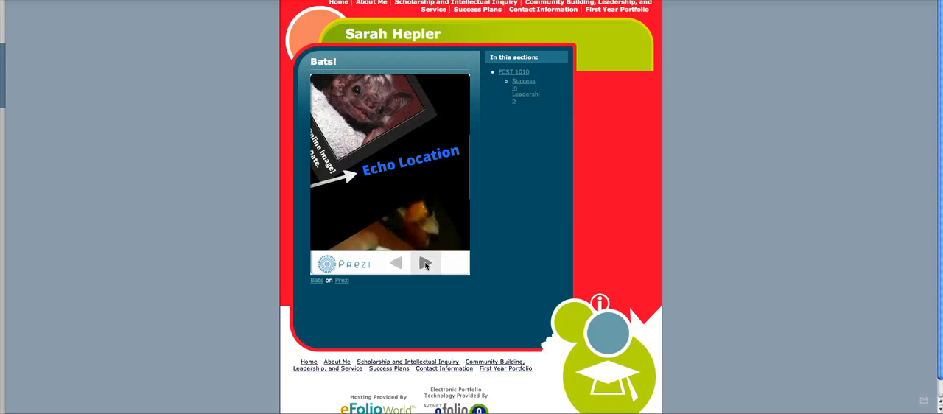
{"action": "left_click", "coordinate": [425, 265]}
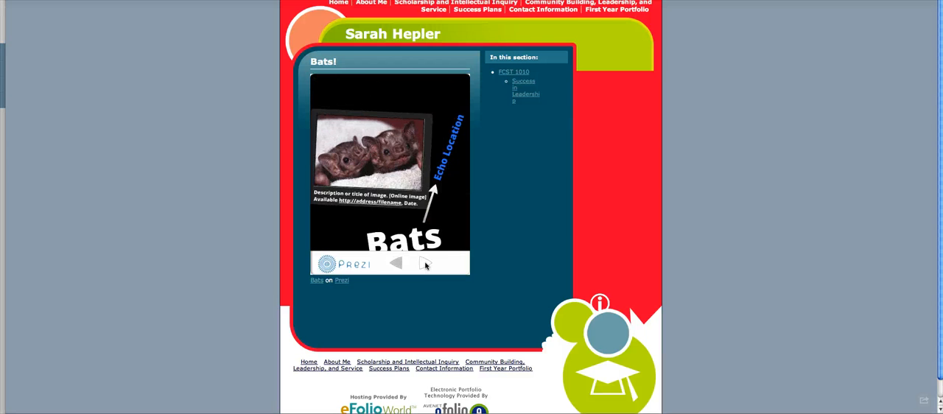